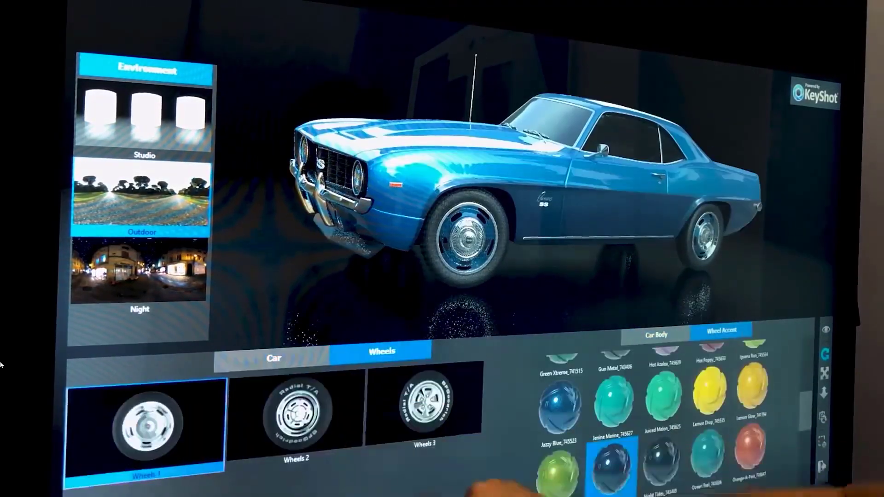
# - Fit Wheels 3 to the Camaro SS and choose a different paint for its main body panels
pyautogui.click(297, 414)
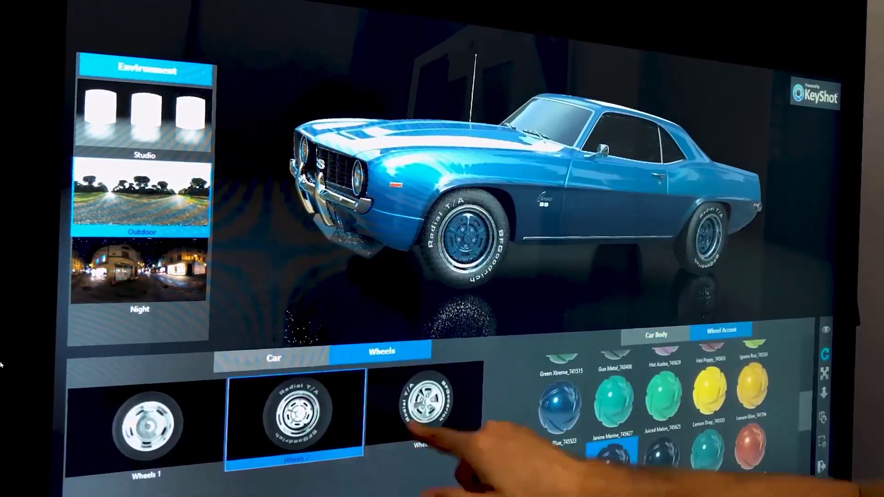
pyautogui.click(426, 405)
pyautogui.click(273, 358)
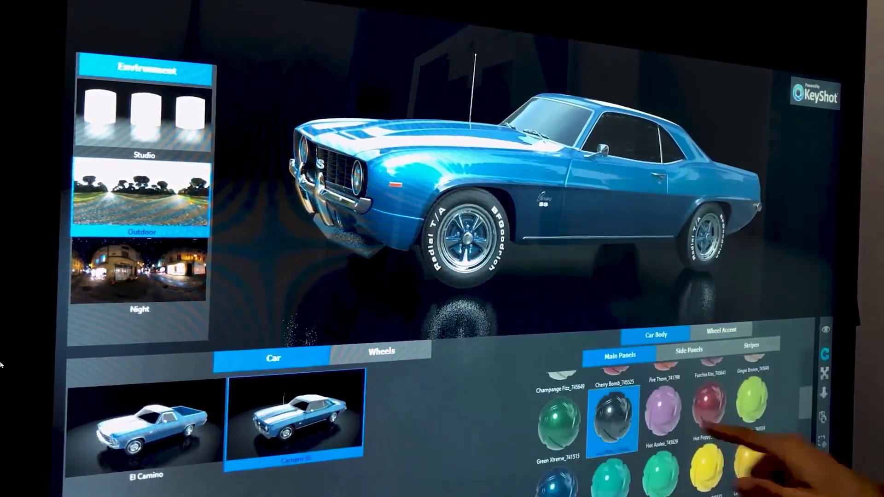
pyautogui.click(746, 394)
pyautogui.scroll(-5, 667, 414)
pyautogui.click(611, 449)
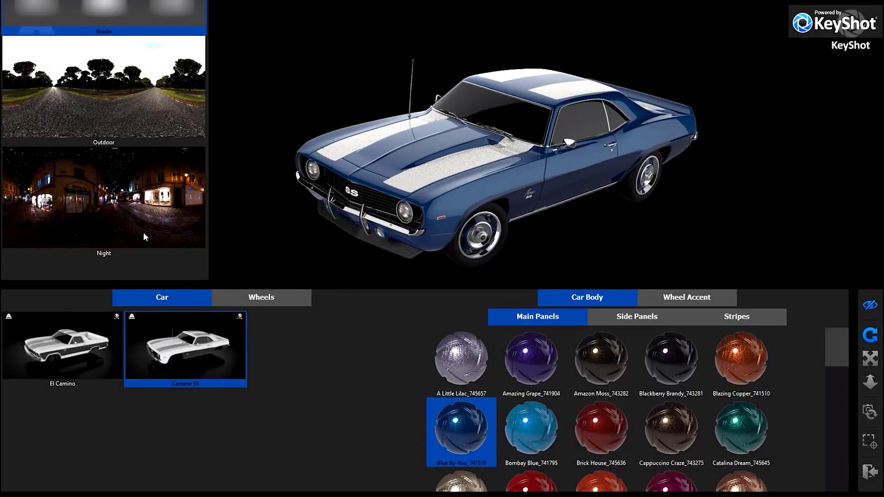
# - Show the El Camino in the Night environment with A Little Lilac_745657 paint on the main panels
pyautogui.click(145, 237)
pyautogui.click(73, 343)
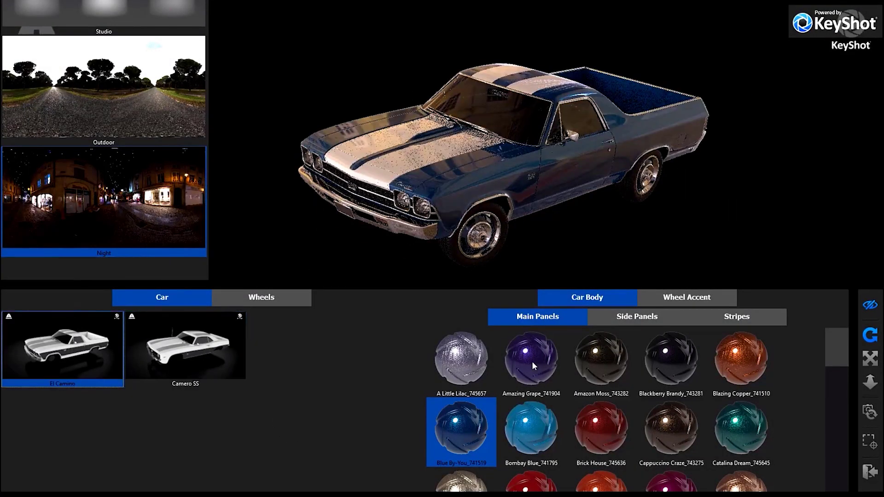
pyautogui.click(460, 360)
pyautogui.click(608, 316)
pyautogui.click(675, 300)
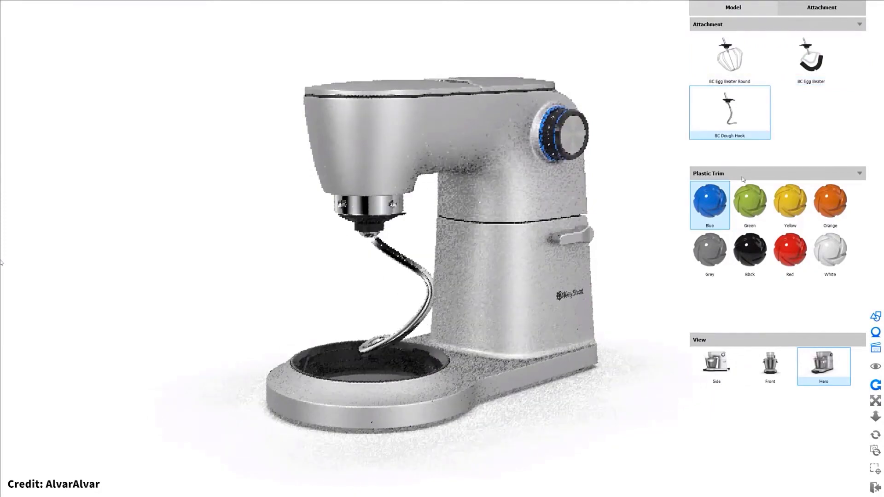
# - Try the White and Orange plastic trims on the mixer, settle on Red, and frame it from a closer angle
pyautogui.click(830, 253)
pyautogui.click(830, 205)
pyautogui.click(790, 254)
pyautogui.scroll(3, 509, 251)
pyautogui.moveTo(508, 198)
pyautogui.mouseDown()
pyautogui.moveTo(509, 250)
pyautogui.moveTo(465, 211)
pyautogui.mouseUp()
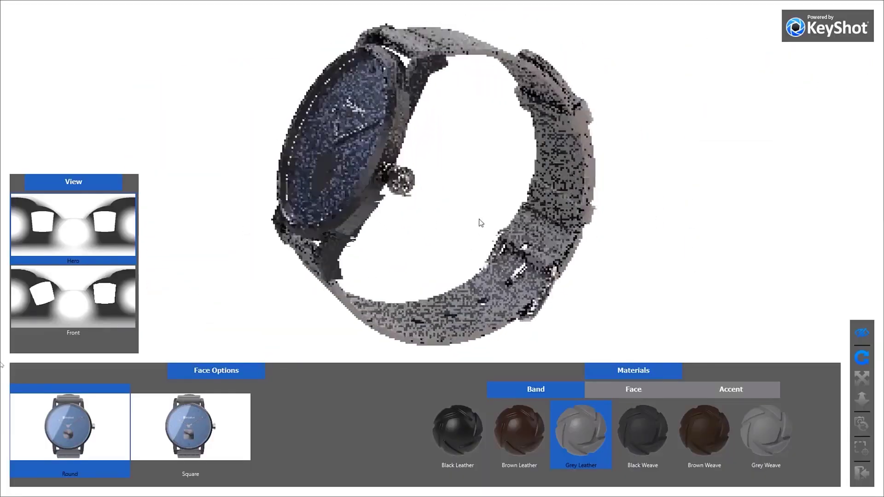
# - Examine the watch from several angles and distances, switching briefly to the Square face and back to Round
pyautogui.moveTo(478, 219); pyautogui.dragTo(543, 214)
pyautogui.click(193, 437)
pyautogui.click(106, 430)
pyautogui.moveTo(506, 249); pyautogui.dragTo(520, 232)
pyautogui.moveTo(737, 320)
pyautogui.mouseDown(button='middle')
pyautogui.moveTo(700, 319)
pyautogui.moveTo(732, 318)
pyautogui.mouseUp(button='middle')
pyautogui.scroll(-3, 650, 315)
pyautogui.moveTo(649, 316); pyautogui.dragTo(697, 318, button='right')
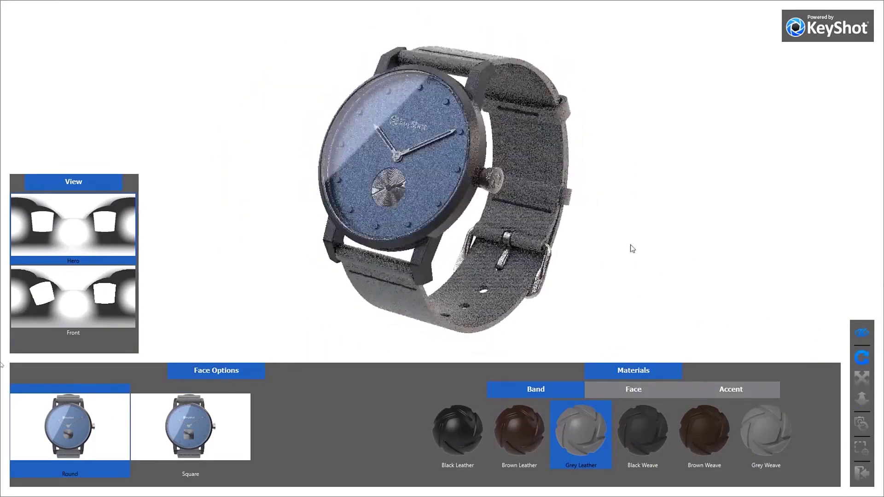
pyautogui.scroll(6, 579, 242)
pyautogui.scroll(-5, 620, 345)
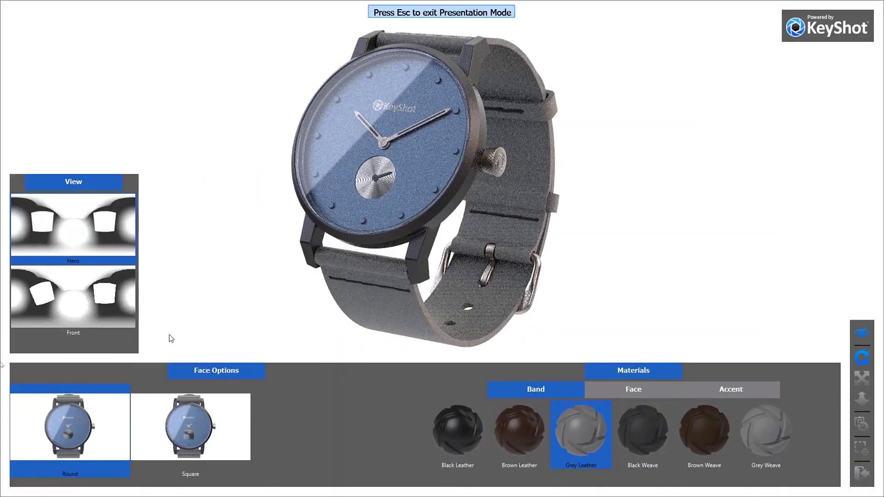
# - Show the Square watch in the Front view and change its face material
pyautogui.click(95, 319)
pyautogui.click(190, 426)
pyautogui.click(633, 389)
pyautogui.click(583, 433)
pyautogui.click(459, 433)
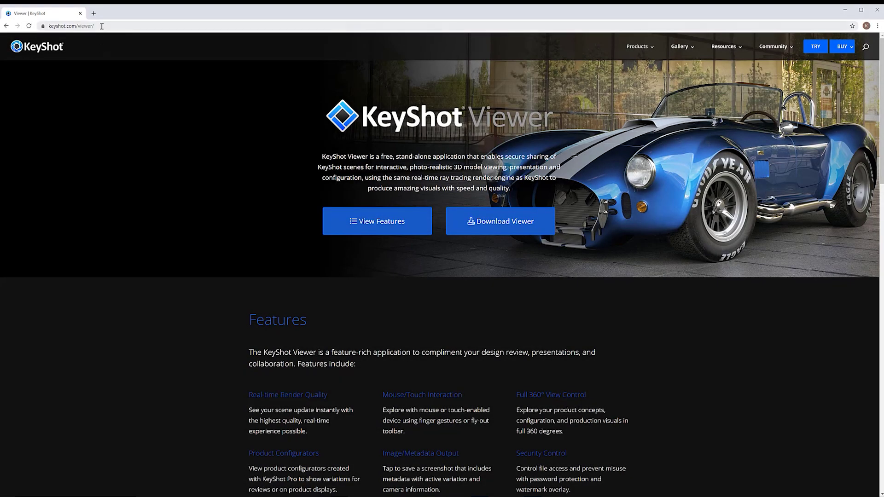
# - Open keyshot.com/viewer in the browser and submit the Download KeyShot Viewer form
pyautogui.click(97, 26)
pyautogui.write('Keyshot.com/viewe')
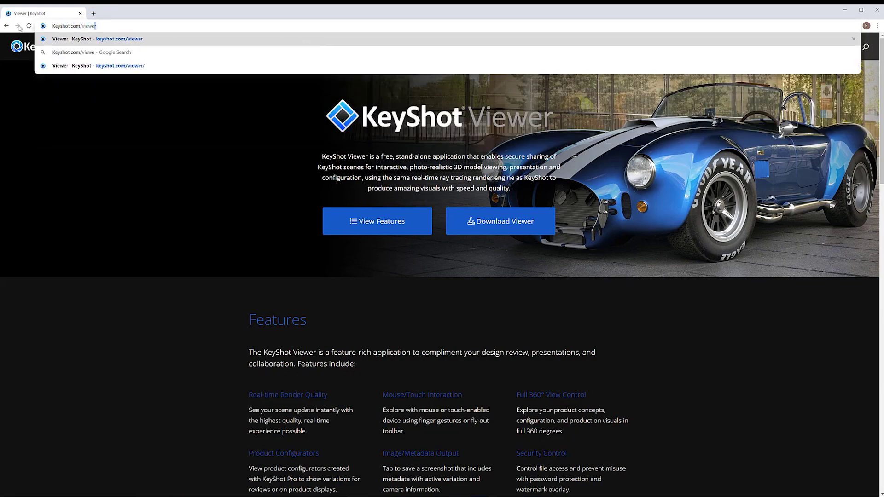
pyautogui.press('Return')
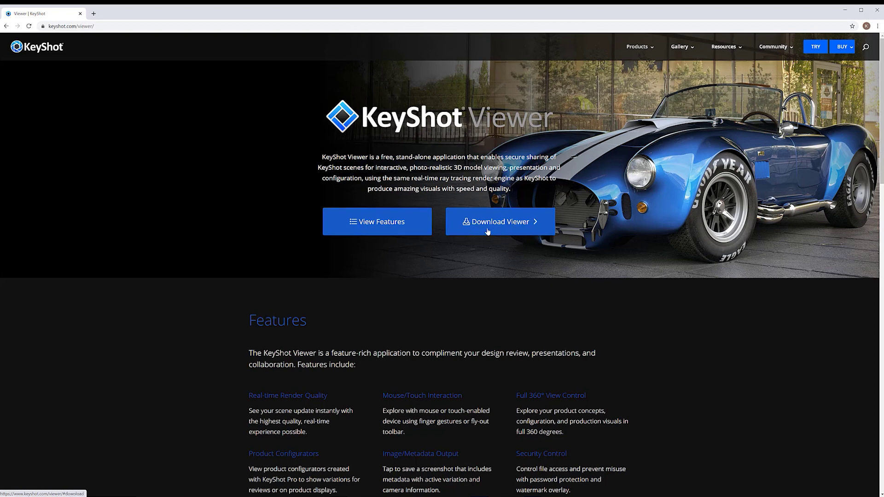
pyautogui.click(511, 231)
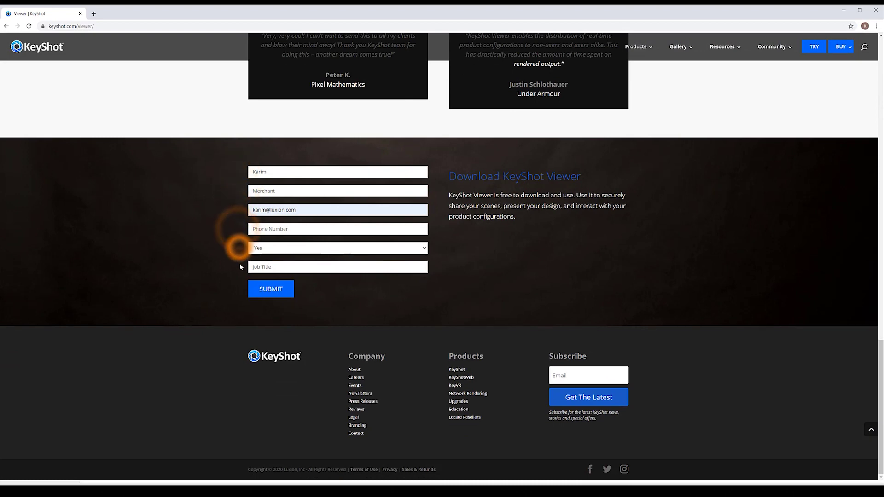
pyautogui.click(272, 295)
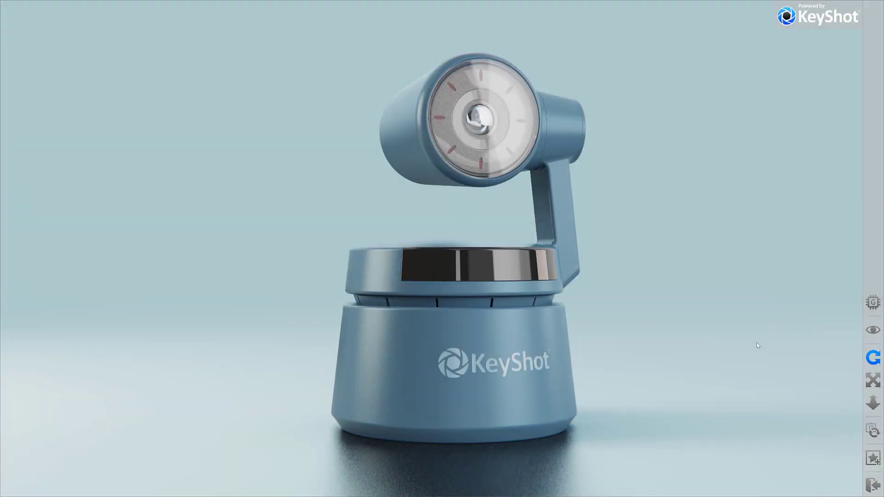
# - Examine the blue camera model from the front, back, above and up close by orbiting, panning and zooming
pyautogui.moveTo(766, 323); pyautogui.dragTo(642, 311)
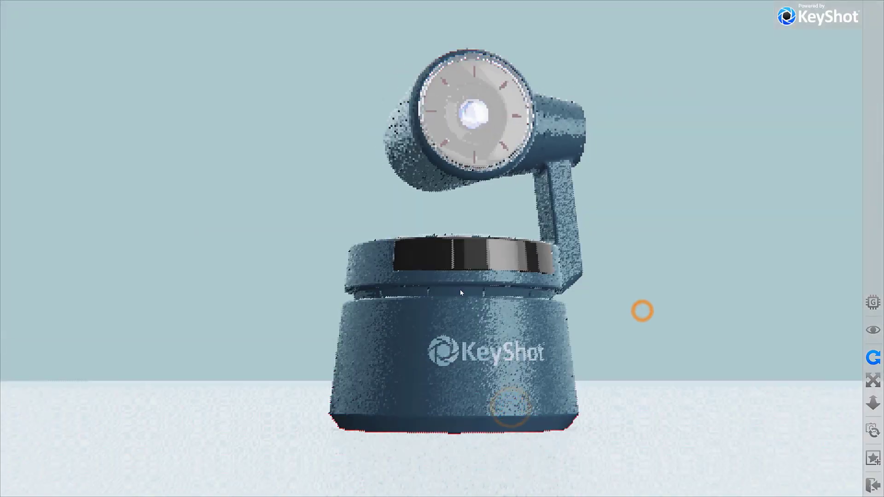
pyautogui.scroll(-5, 460, 289)
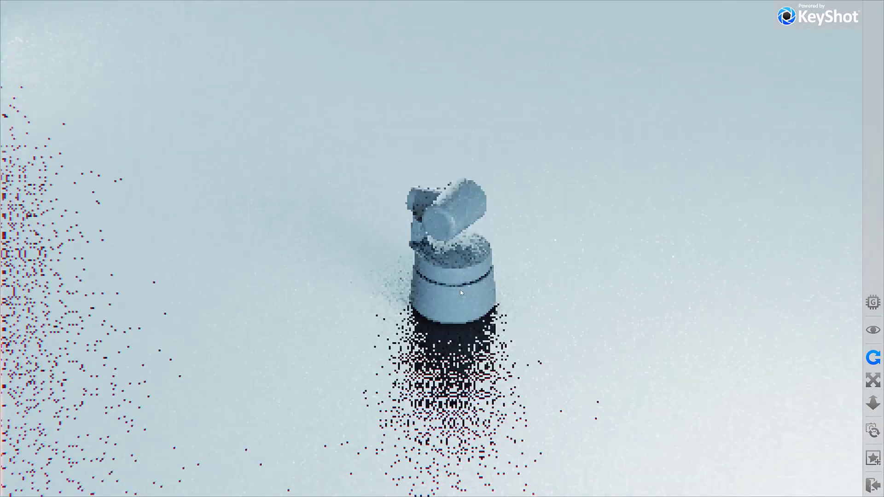
pyautogui.scroll(5, 510, 312)
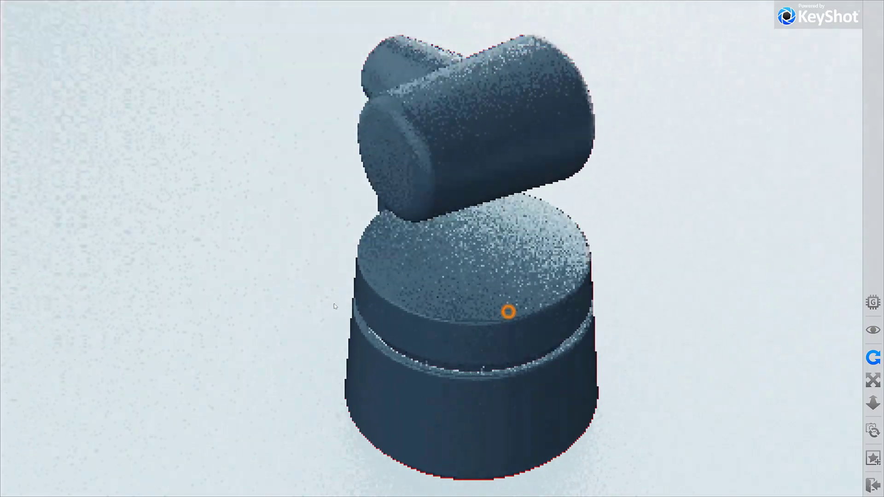
pyautogui.moveTo(508, 312); pyautogui.dragTo(16, 236)
pyautogui.moveTo(386, 258); pyautogui.dragTo(494, 231)
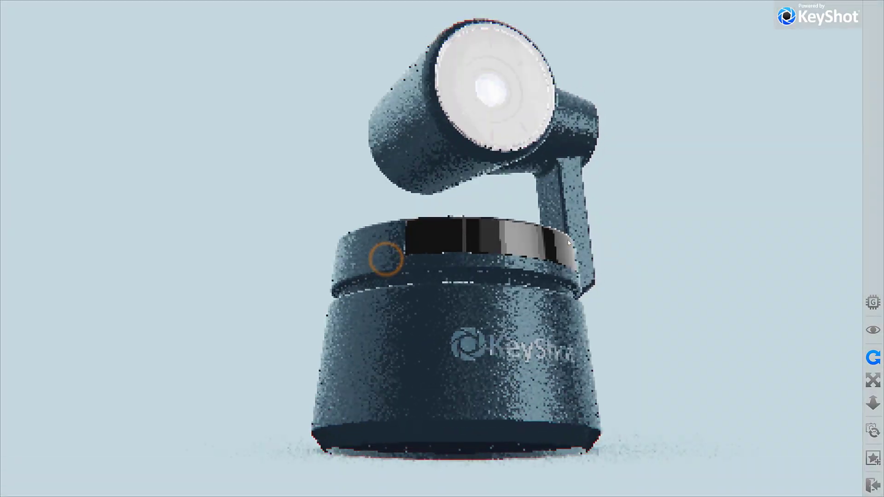
pyautogui.moveTo(497, 294); pyautogui.dragTo(502, 330)
pyautogui.scroll(3, 503, 330)
pyautogui.moveTo(503, 329); pyautogui.dragTo(419, 384, button='middle')
pyautogui.scroll(-2, 427, 349)
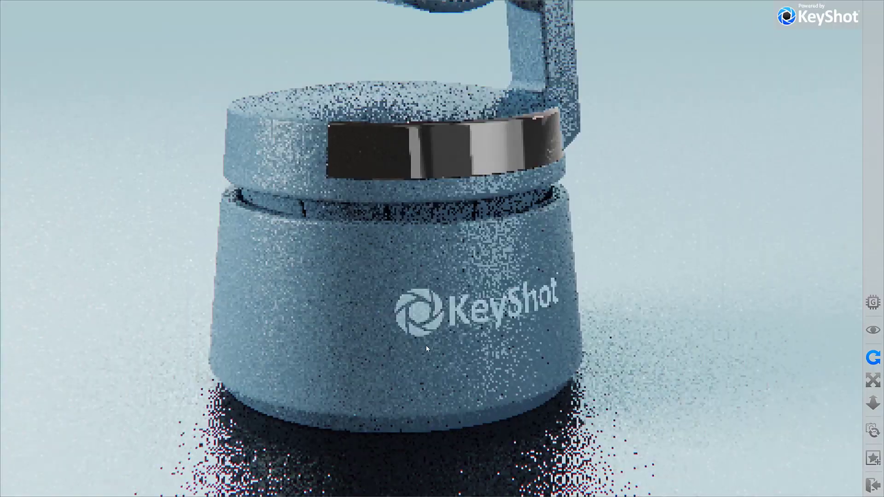
pyautogui.scroll(-5, 426, 346)
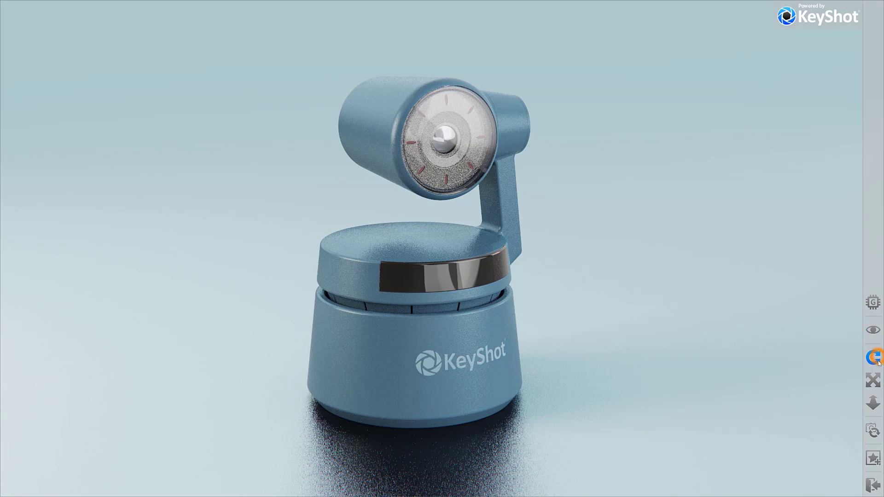
# - Try the other camera movement modes, orbit the model in rotate mode, and reset the camera
pyautogui.click(874, 379)
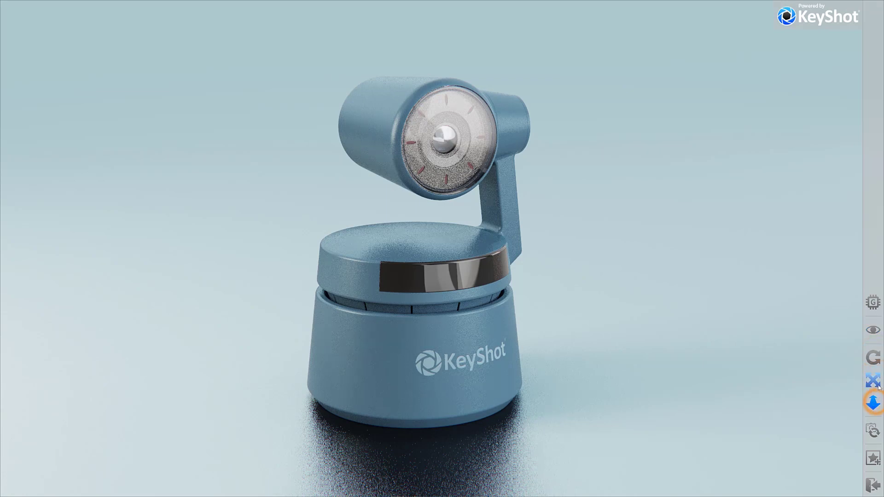
pyautogui.click(875, 361)
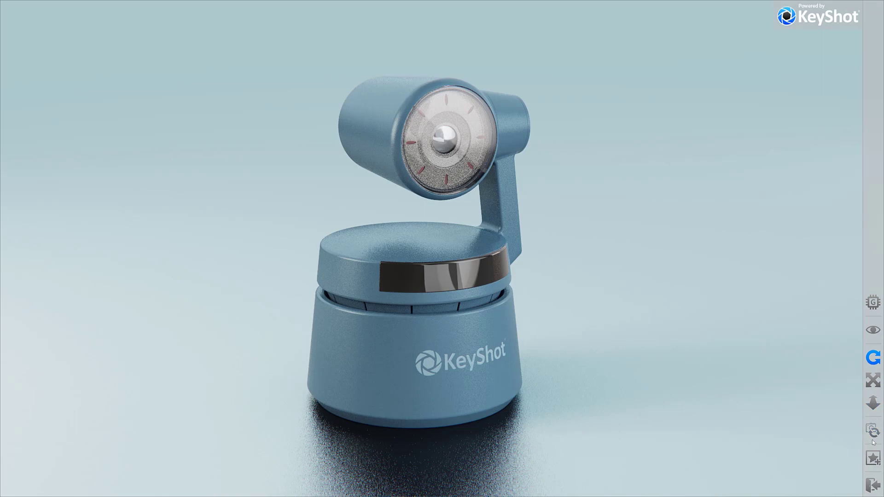
pyautogui.moveTo(648, 376); pyautogui.dragTo(374, 296)
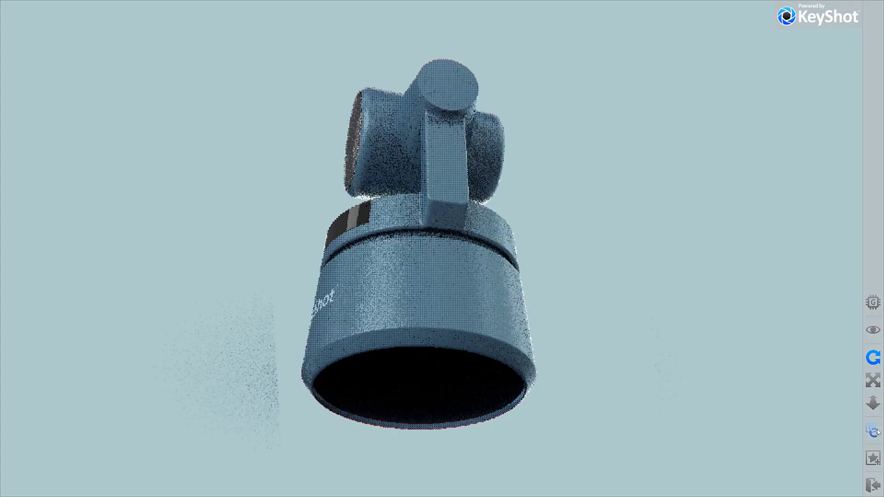
pyautogui.click(875, 431)
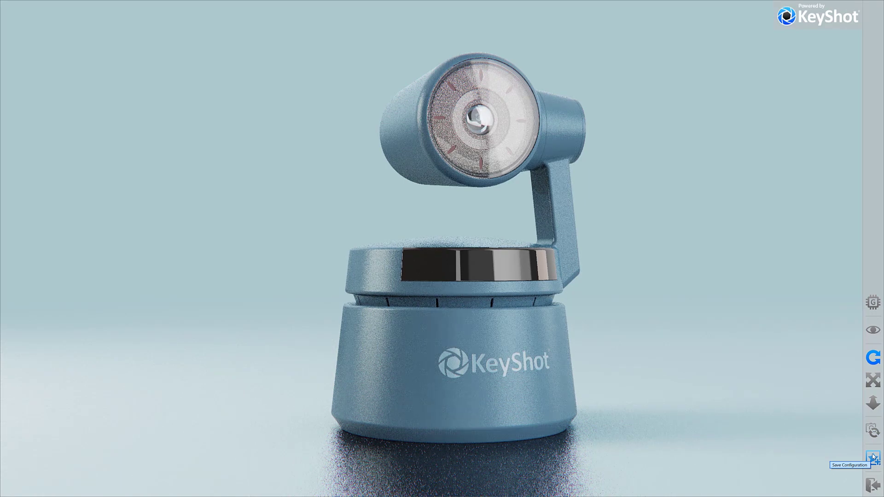
# - Save the camera model's current configuration and frame a close-up of its round lens head
pyautogui.click(874, 463)
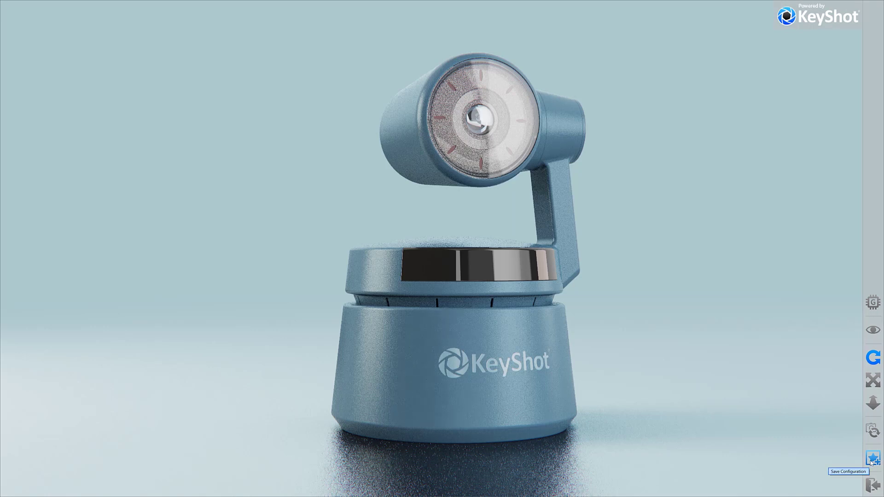
pyautogui.moveTo(351, 335)
pyautogui.mouseDown()
pyautogui.moveTo(423, 321)
pyautogui.moveTo(385, 262)
pyautogui.moveTo(416, 303)
pyautogui.moveTo(314, 294)
pyautogui.moveTo(265, 120)
pyautogui.mouseUp()
pyautogui.moveTo(264, 120); pyautogui.dragTo(335, 215, button='middle')
pyautogui.scroll(5, 368, 242)
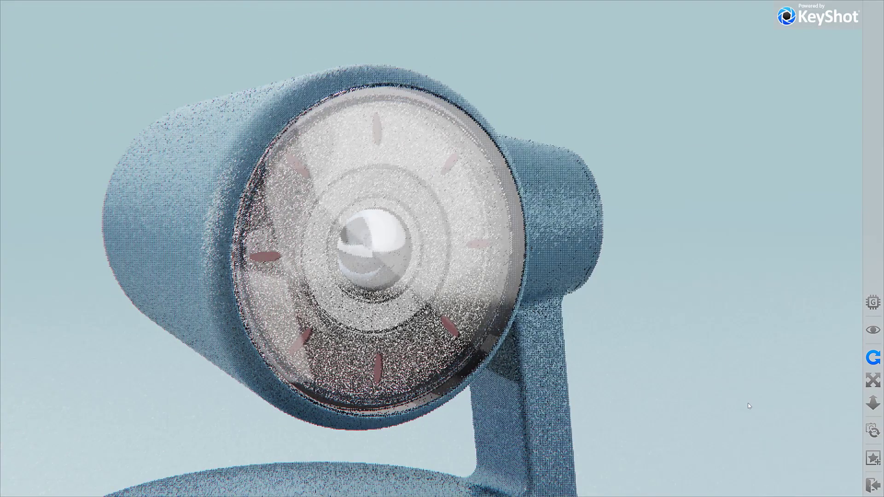
# - Exit the camera scene and open the Watch demo scene
pyautogui.click(875, 483)
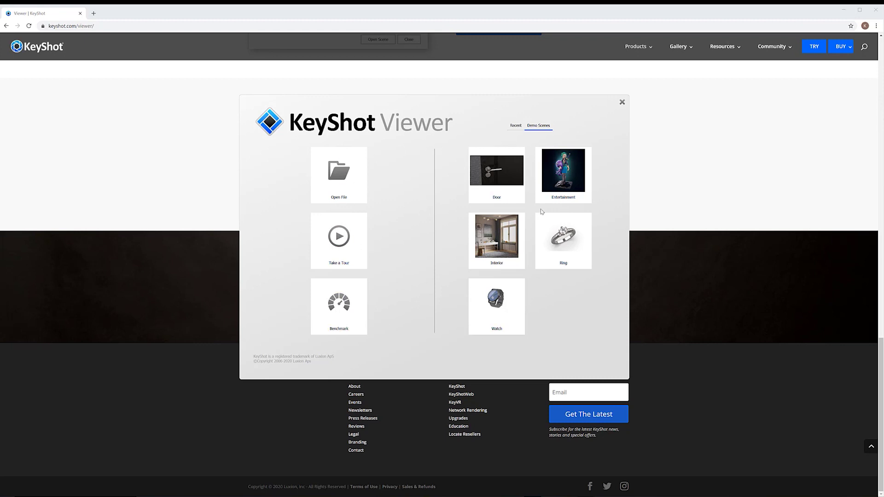
pyautogui.click(542, 125)
pyautogui.click(497, 302)
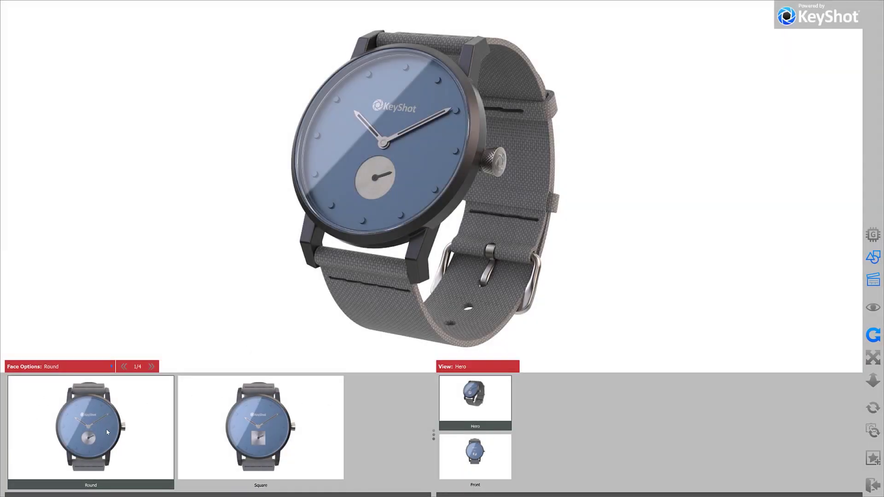
# - Select the Square face option with the Front view, and rotate the watch to an angled view
pyautogui.click(152, 367)
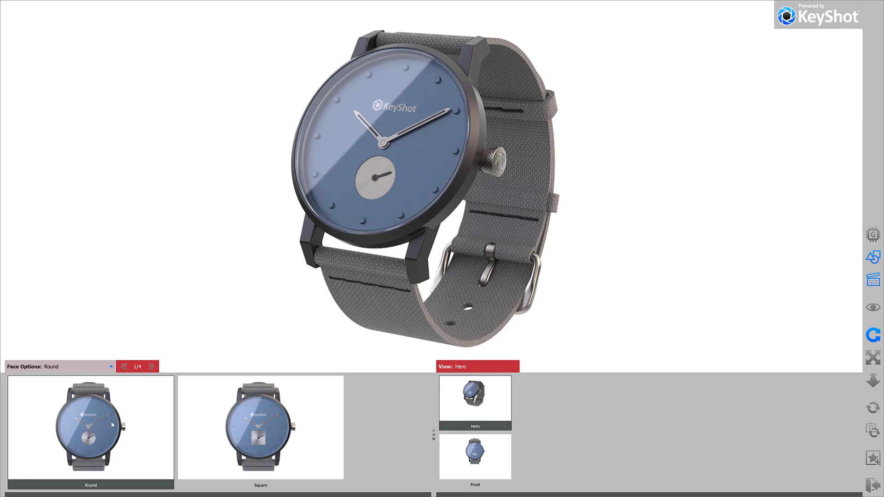
pyautogui.click(112, 421)
pyautogui.click(238, 424)
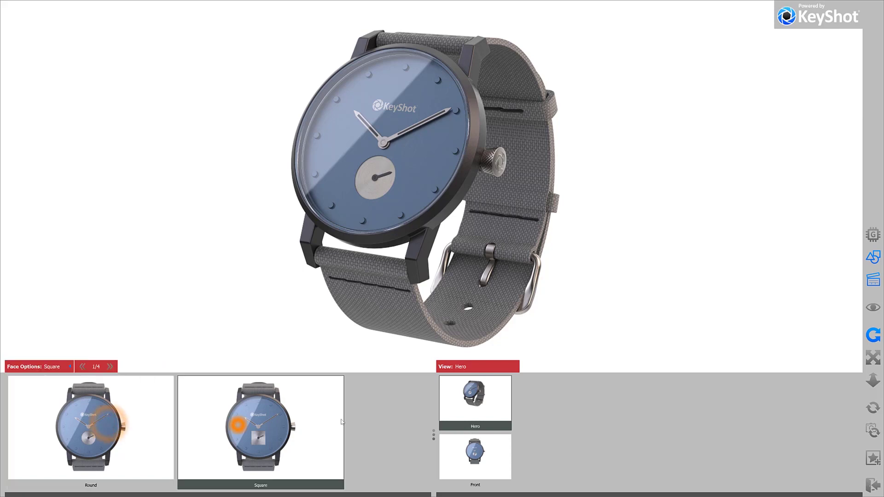
pyautogui.click(470, 390)
pyautogui.click(471, 444)
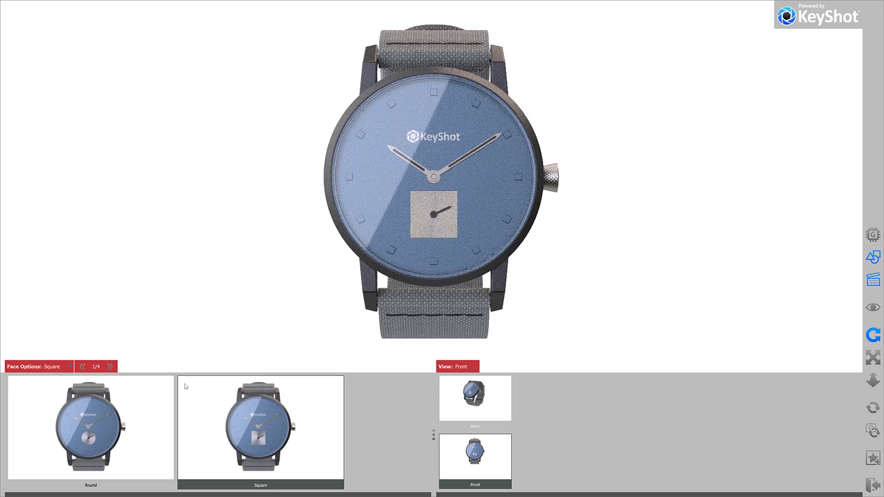
pyautogui.moveTo(507, 198); pyautogui.dragTo(626, 184)
pyautogui.moveTo(257, 205); pyautogui.dragTo(250, 206)
pyautogui.moveTo(646, 229); pyautogui.dragTo(576, 229)
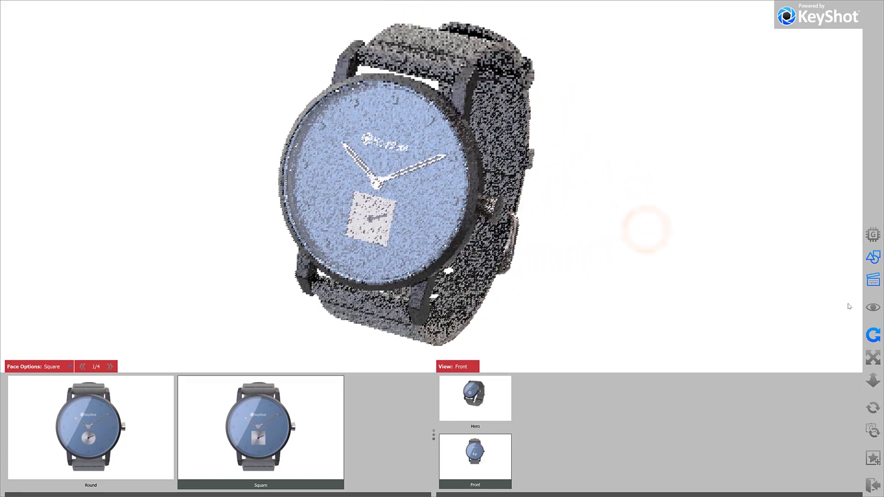
# - Hide and show the face options, and do the same for the View thumbnails
pyautogui.click(874, 258)
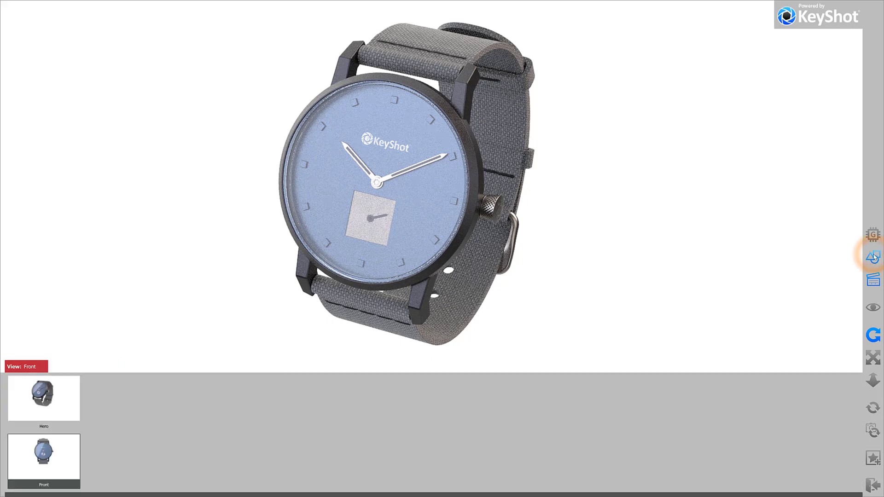
pyautogui.click(874, 258)
pyautogui.click(874, 280)
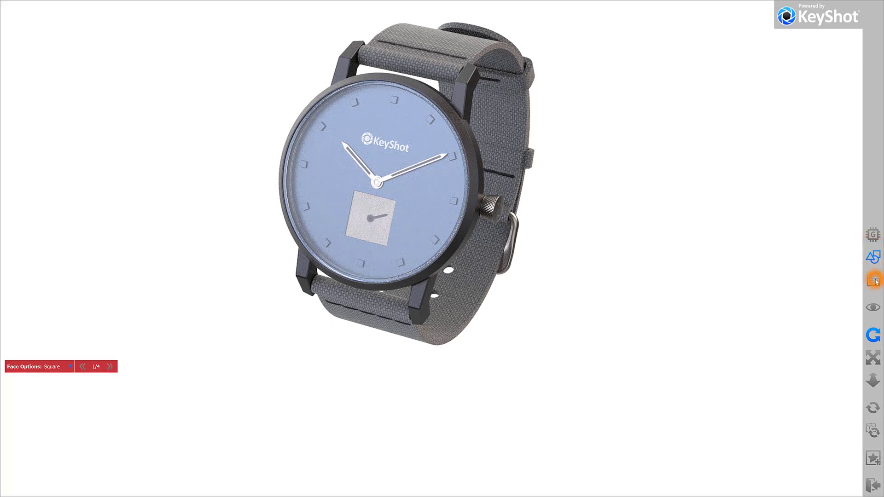
pyautogui.click(874, 279)
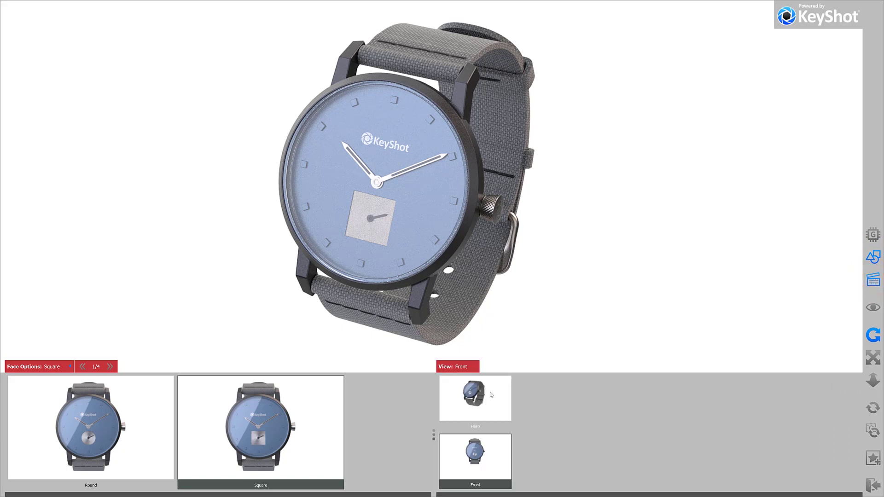
# - Return the watch to the Front view and select the Round face option
pyautogui.click(465, 437)
pyautogui.click(144, 426)
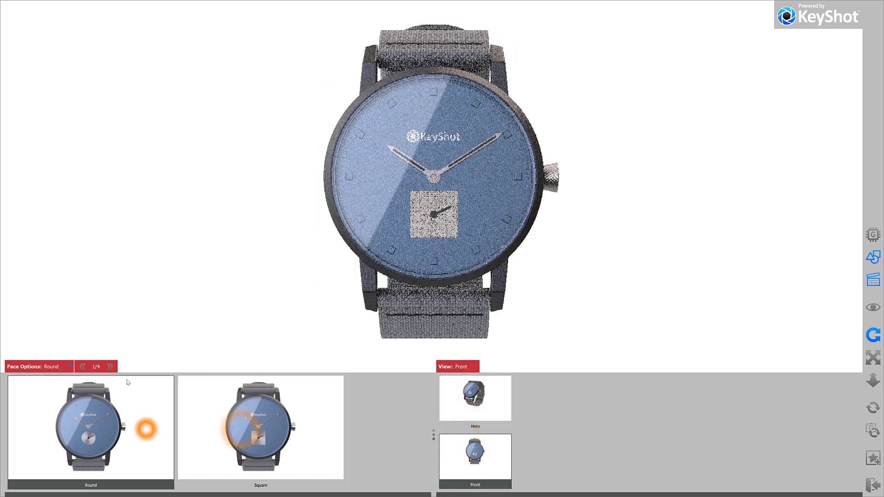
# - Go to the watch's Face color options and select Rosewood
pyautogui.click(110, 367)
pyautogui.click(110, 368)
pyautogui.click(127, 399)
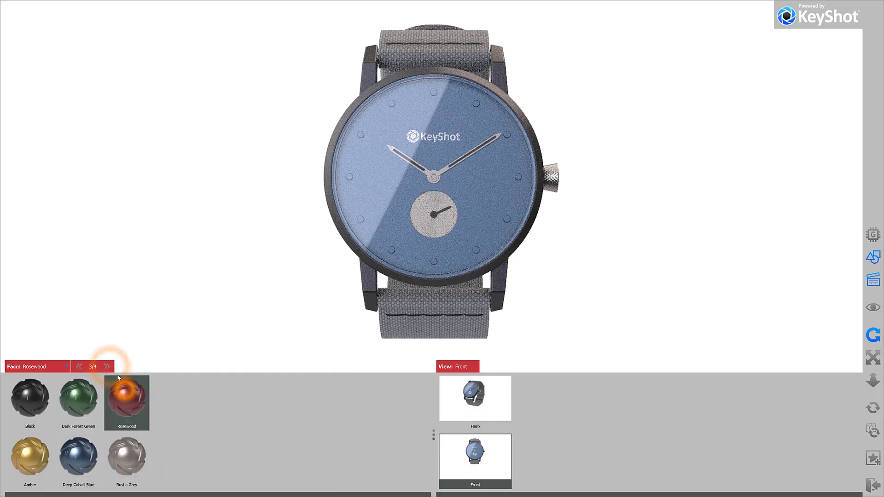
# - Go through the watch's other configuration groups and select an option in two of them
pyautogui.click(109, 368)
pyautogui.click(86, 393)
pyautogui.click(111, 366)
pyautogui.click(41, 388)
pyautogui.click(90, 367)
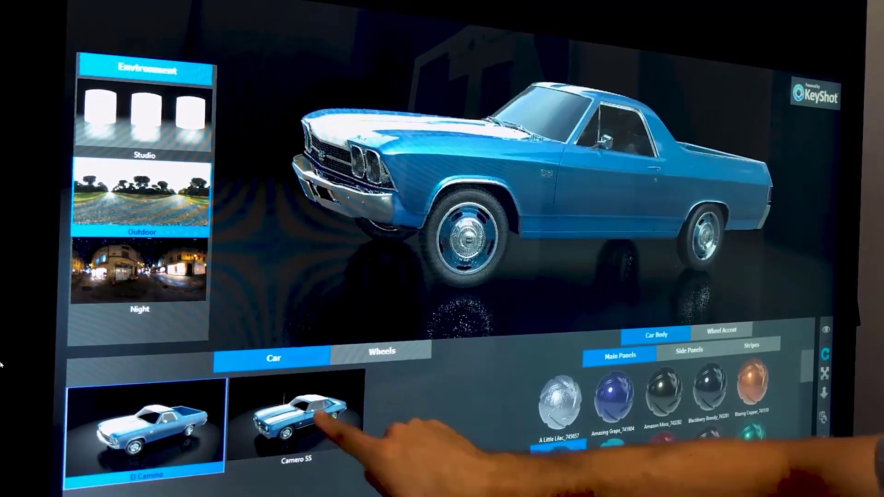
# - Switch the car to the Camero SS model and choose the dark main-panel paint beside Green Xtreme, ending on the Side Panels options
pyautogui.click(322, 417)
pyautogui.click(424, 395)
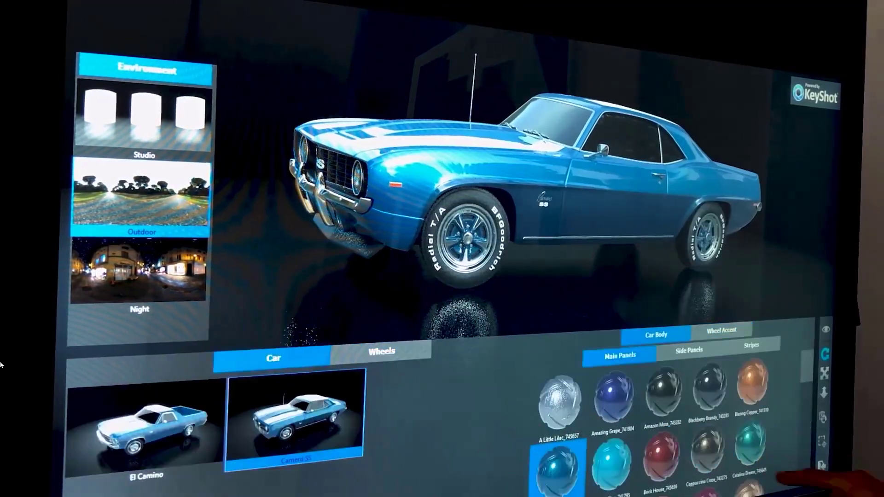
pyautogui.scroll(-5, 654, 428)
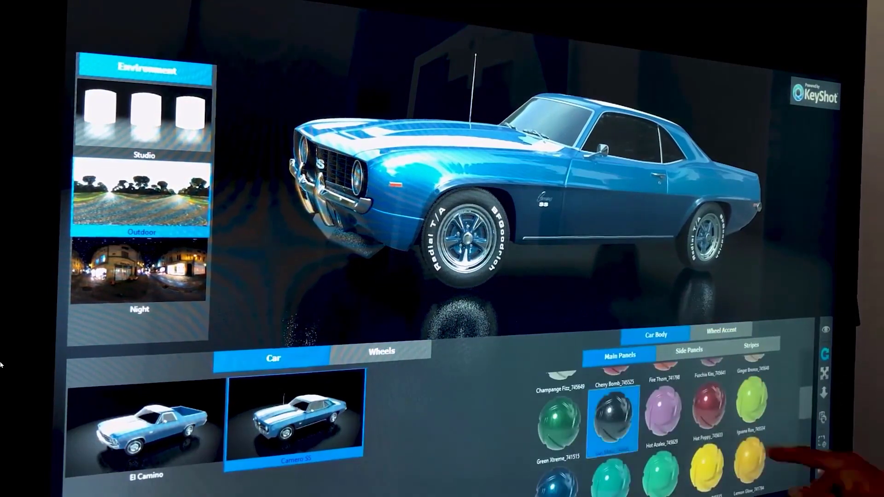
pyautogui.click(612, 446)
pyautogui.click(689, 351)
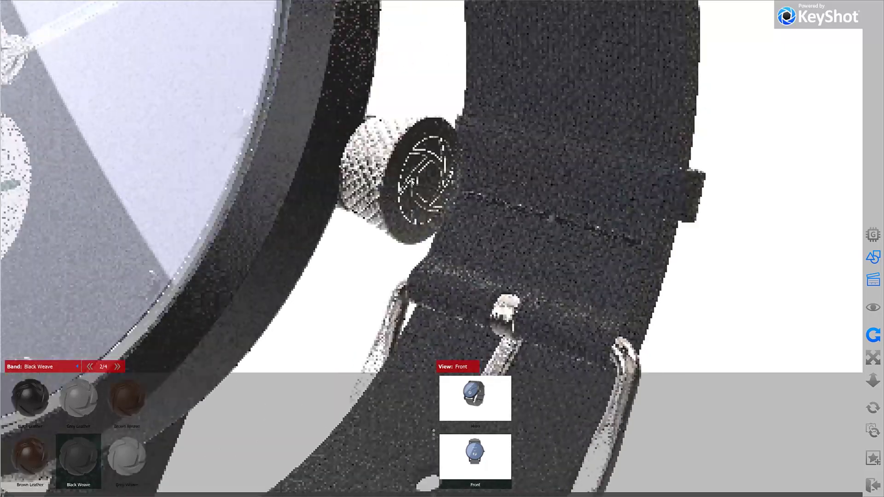
# - Examine the watch with the Black Weave band from several angles, including the crown and buckle, both close up and as a whole
pyautogui.moveTo(412, 182); pyautogui.dragTo(411, 206)
pyautogui.moveTo(490, 250); pyautogui.dragTo(418, 266)
pyautogui.moveTo(162, 219); pyautogui.dragTo(373, 219)
pyautogui.scroll(-3, 374, 222)
pyautogui.scroll(-3, 374, 222)
pyautogui.moveTo(627, 256); pyautogui.dragTo(560, 214)
pyautogui.moveTo(606, 241); pyautogui.dragTo(473, 200)
pyautogui.scroll(-2, 460, 223)
pyautogui.scroll(-2, 460, 223)
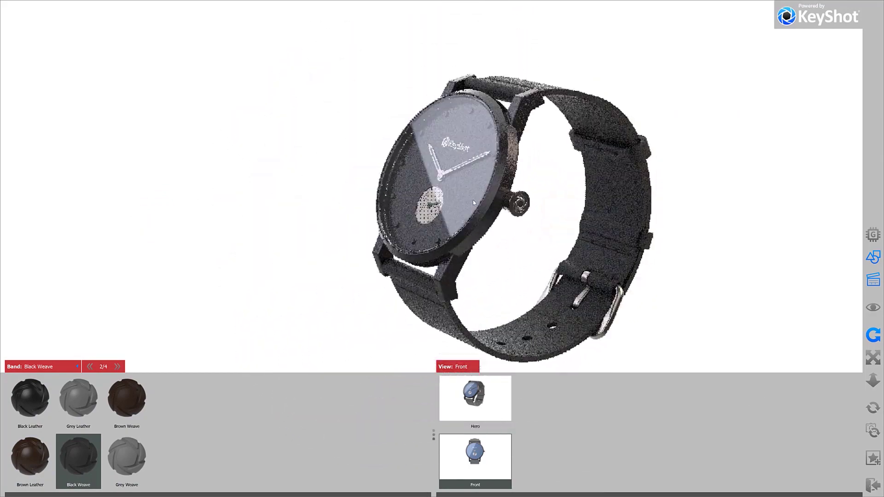
pyautogui.moveTo(598, 242); pyautogui.dragTo(477, 227)
pyautogui.scroll(3, 518, 213)
pyautogui.scroll(-1, 506, 221)
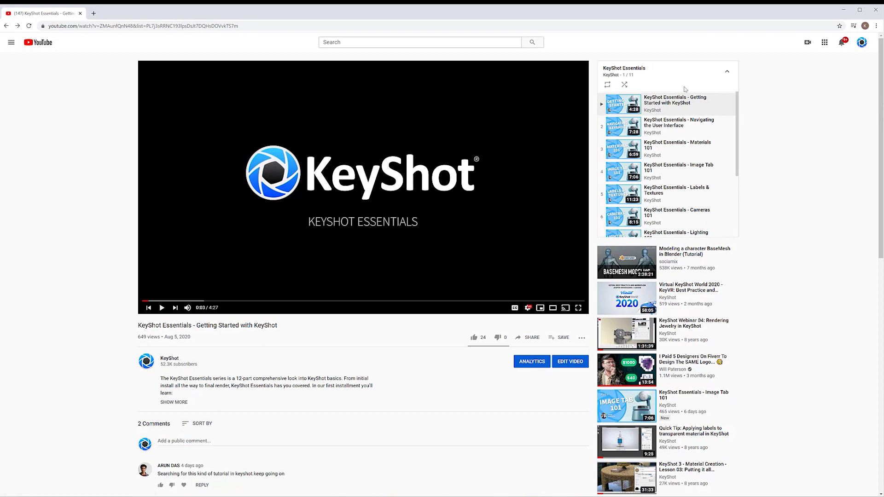
# - Look over the KeyShot Essentials video list on YouTube and open the full playlist page
pyautogui.moveTo(737, 104)
pyautogui.mouseDown()
pyautogui.moveTo(736, 177)
pyautogui.moveTo(740, 95)
pyautogui.mouseUp()
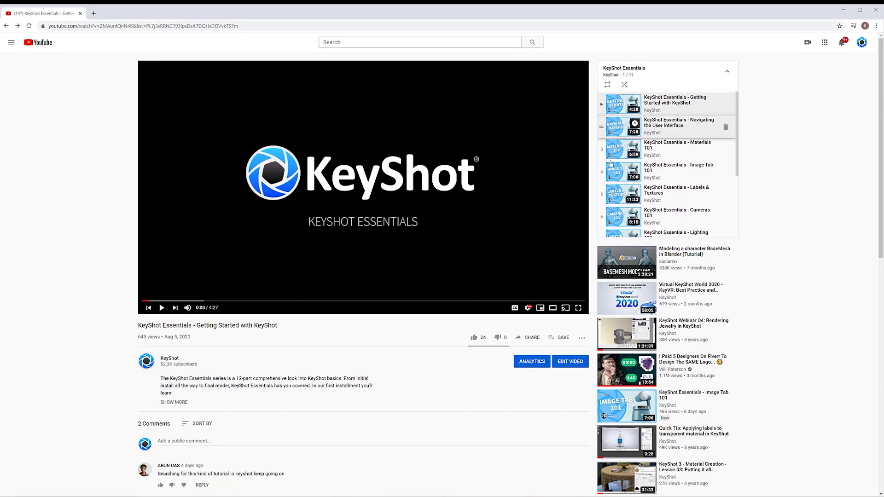
pyautogui.click(632, 70)
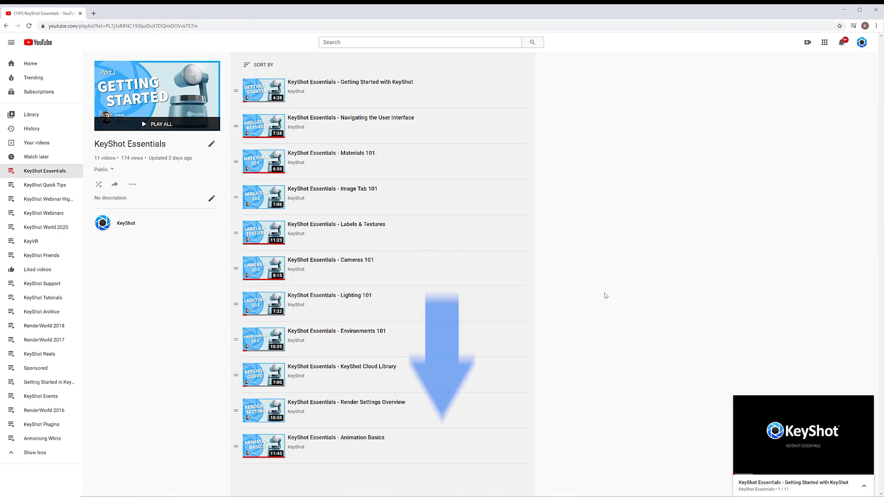